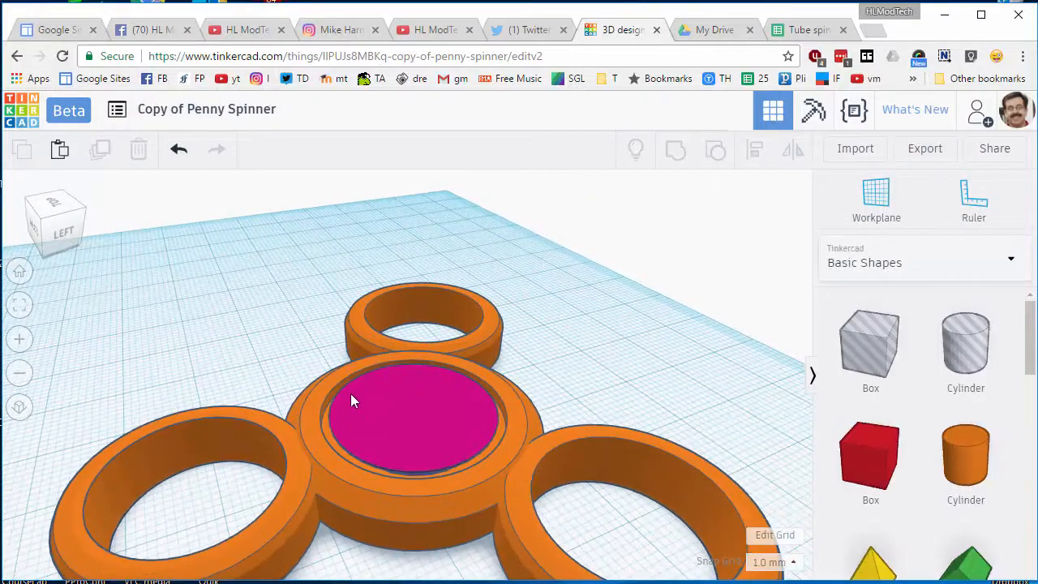
Step: Ungroup the spinner's orange center ring and the magenta hub inside it
{"action": "right_click_drag", "start_coordinate": [385, 408], "coordinate": [327, 415]}
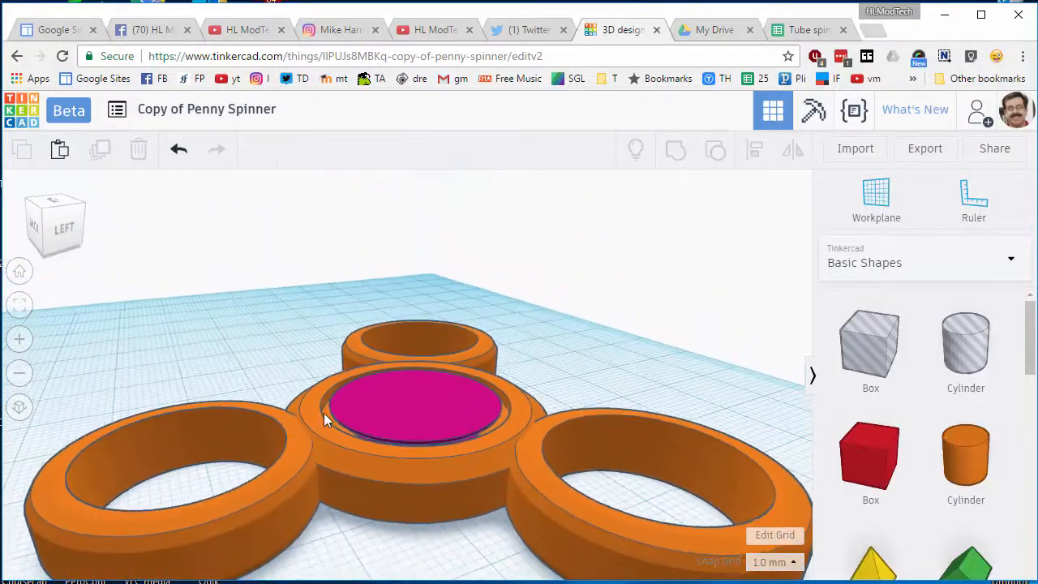
{"action": "left_click", "coordinate": [512, 412]}
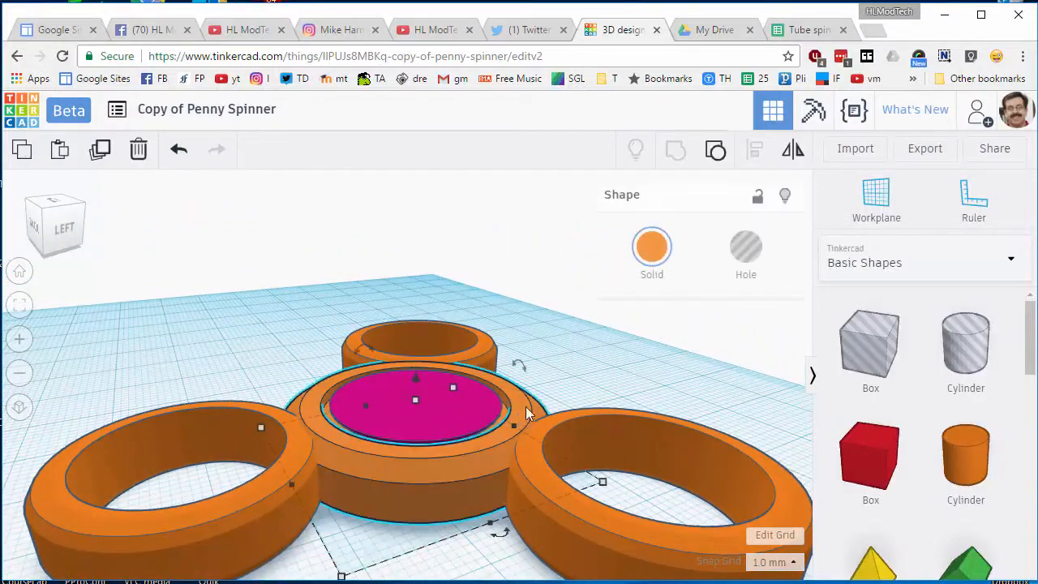
{"action": "left_click", "coordinate": [717, 152]}
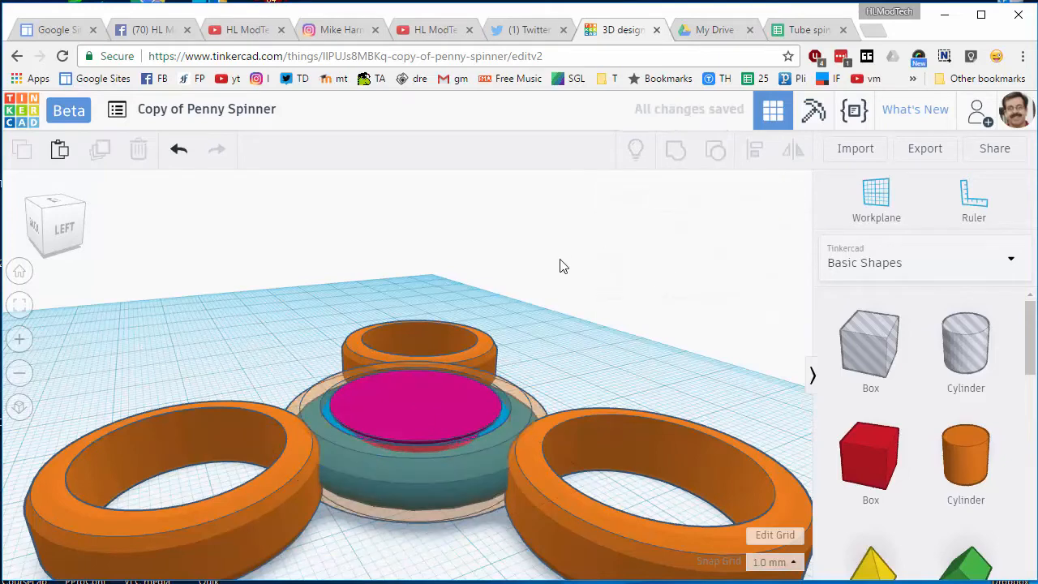
{"action": "left_click", "coordinate": [444, 395]}
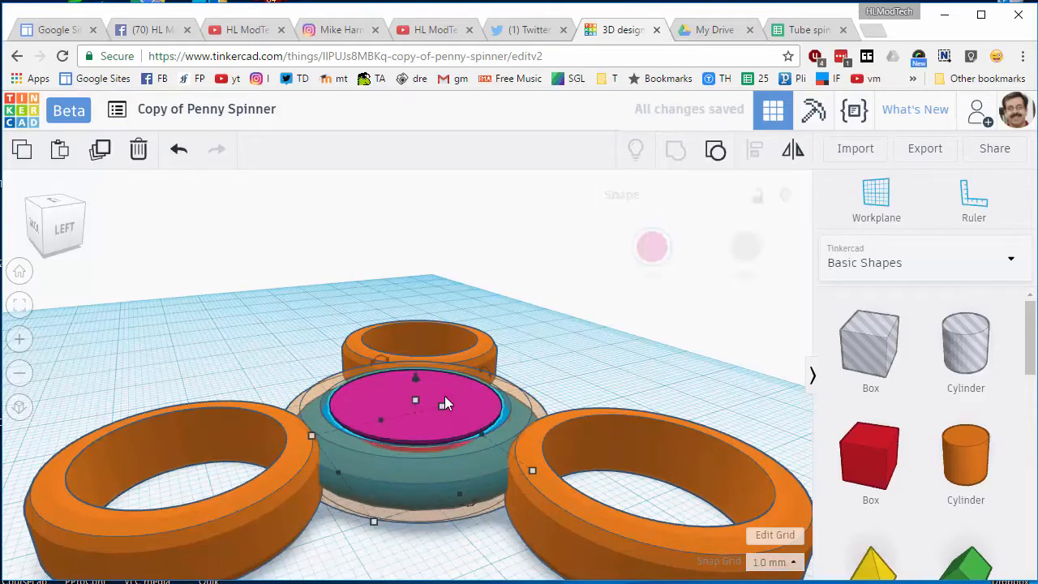
{"action": "left_click", "coordinate": [713, 154]}
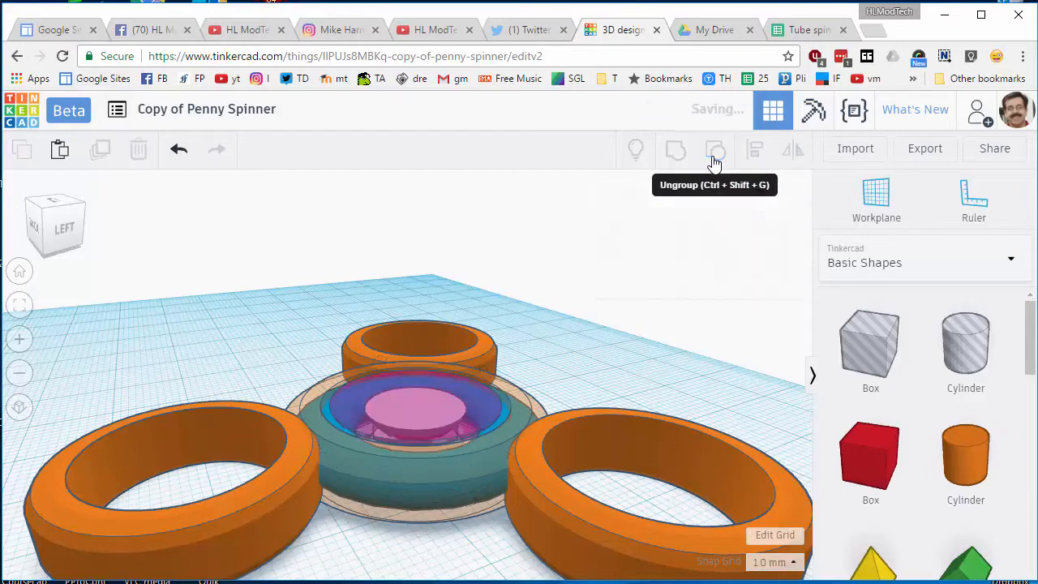
Step: Hide the ring shapes around the hub and ungroup the magenta hub into its individual parts
{"action": "left_click", "coordinate": [530, 398]}
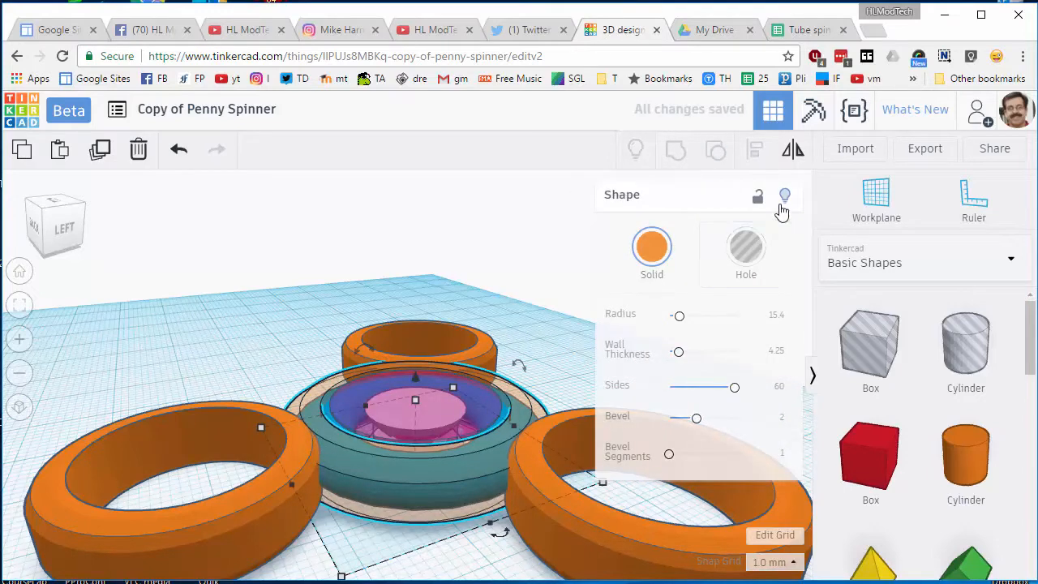
{"action": "left_click", "coordinate": [784, 196]}
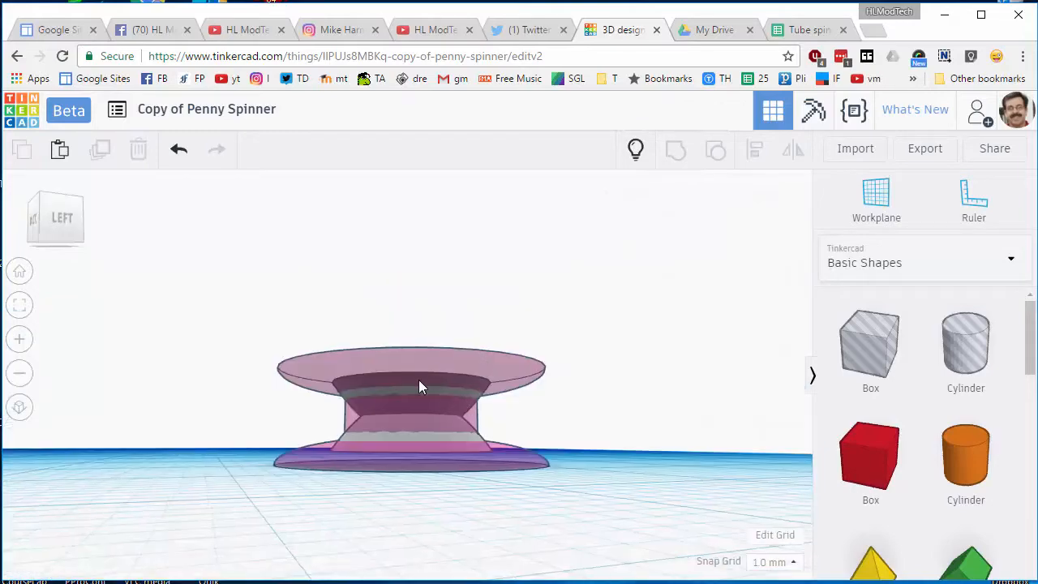
{"action": "right_click_drag", "start_coordinate": [419, 384], "coordinate": [396, 478]}
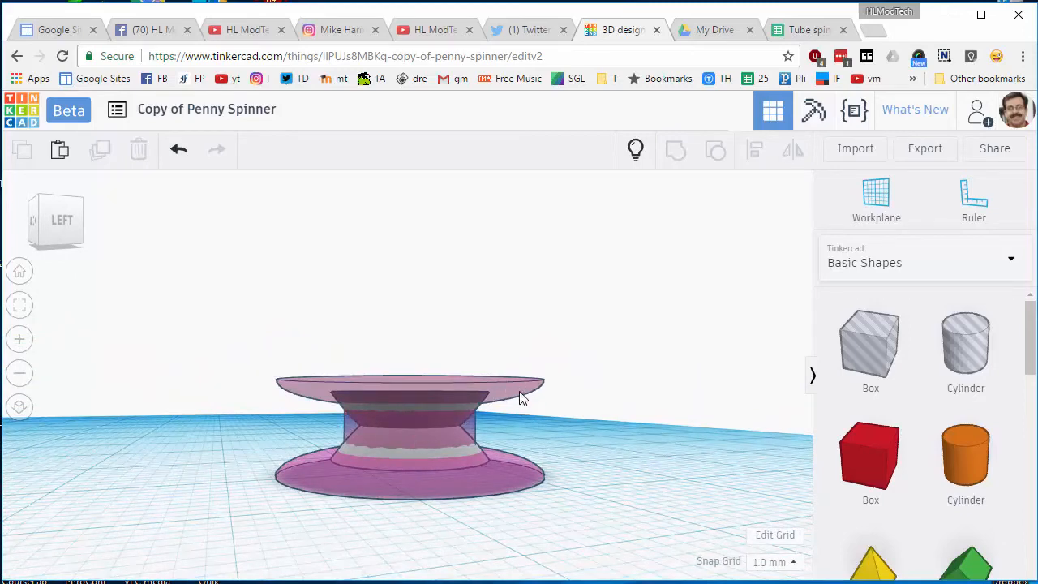
{"action": "left_click", "coordinate": [453, 419]}
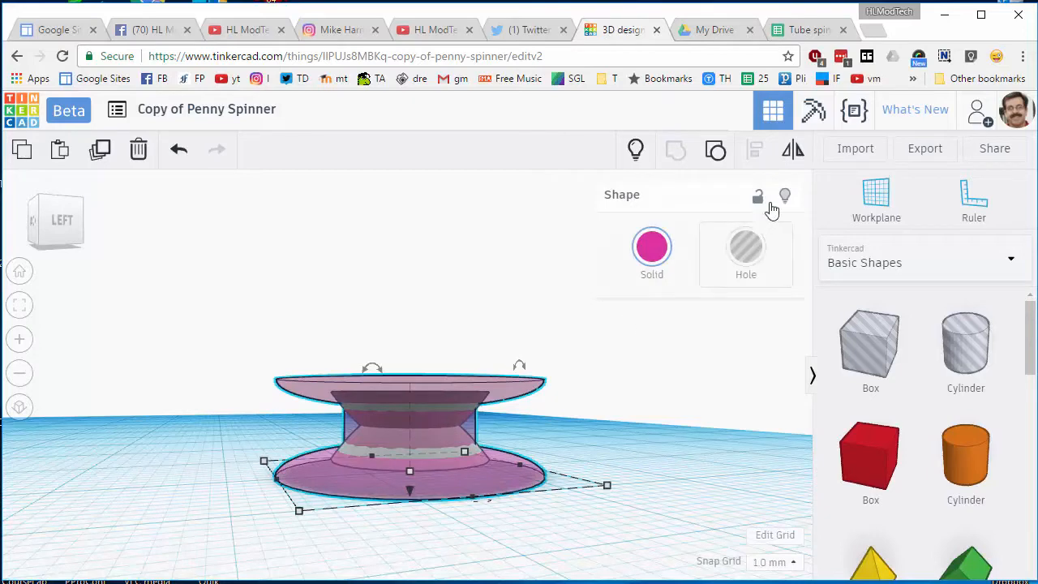
{"action": "left_click", "coordinate": [713, 153]}
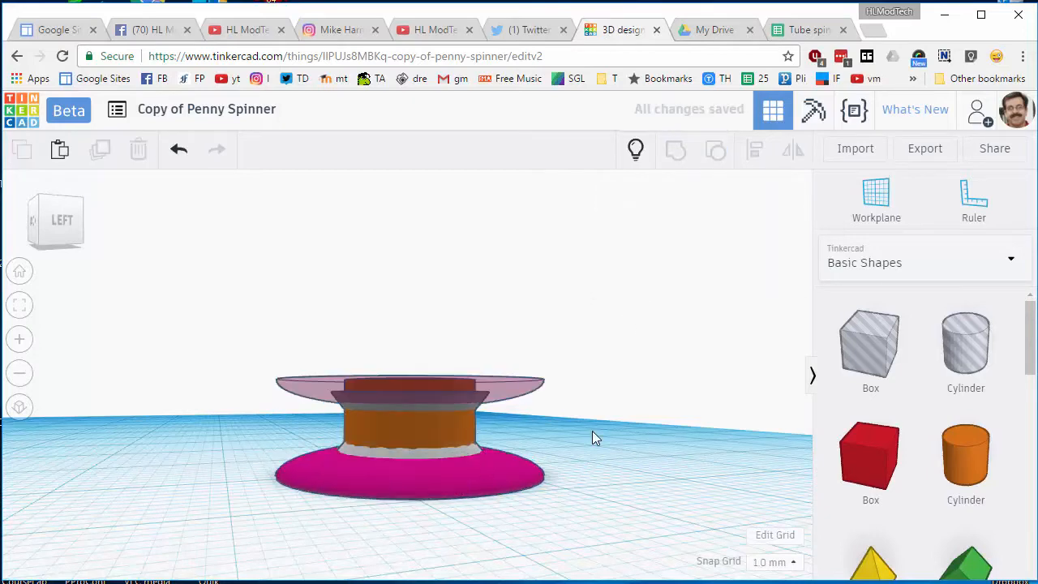
Step: Try moving the lower white cone out from under the hub's cylinder, and undo the move
{"action": "scroll", "coordinate": [480, 459], "scroll_direction": "up", "scroll_amount": 5}
{"action": "left_click", "coordinate": [390, 479]}
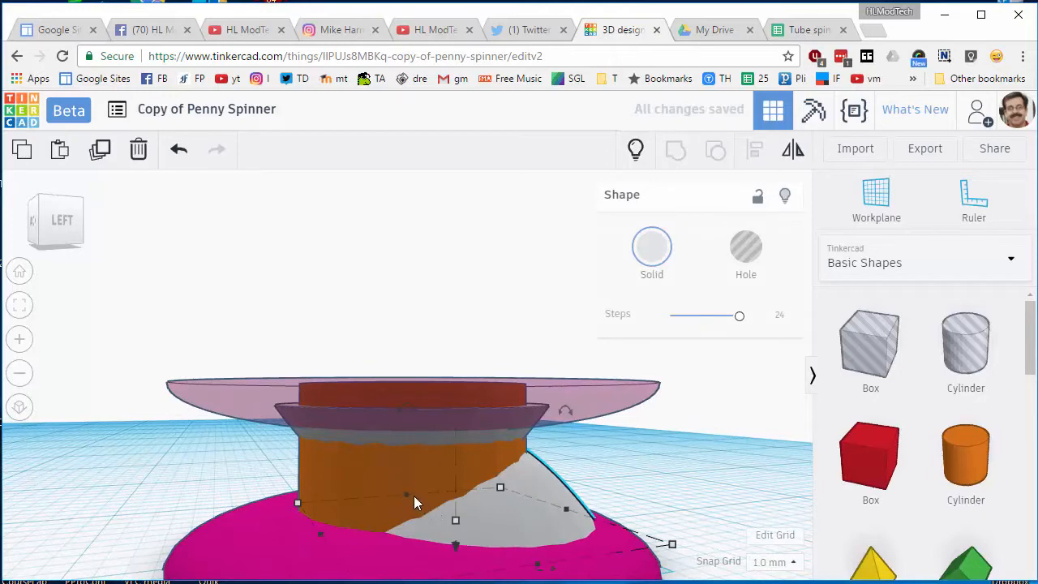
{"action": "key", "text": "ctrl+z"}
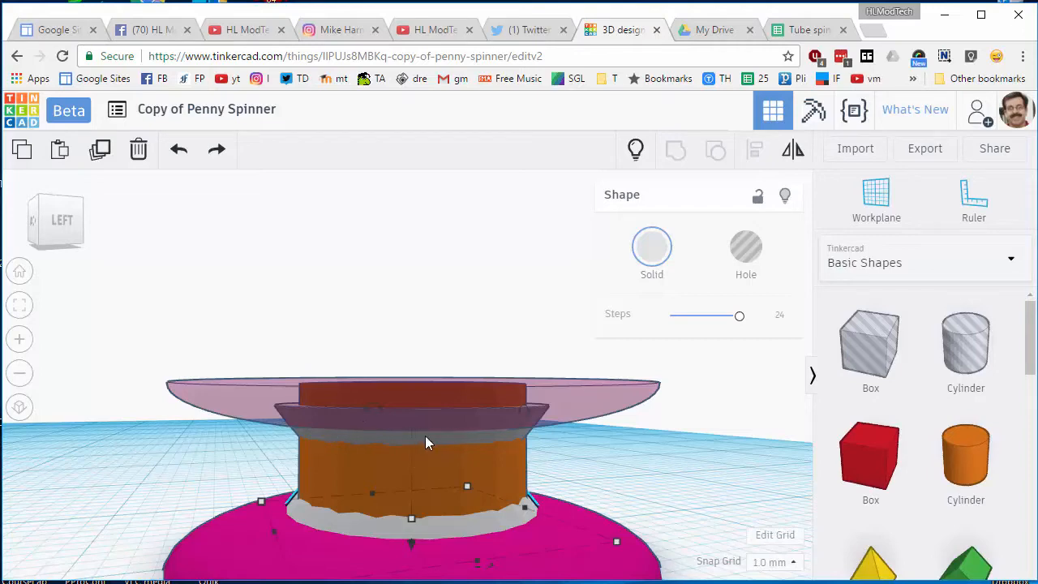
{"action": "scroll", "coordinate": [536, 446], "scroll_direction": "down", "scroll_amount": 5}
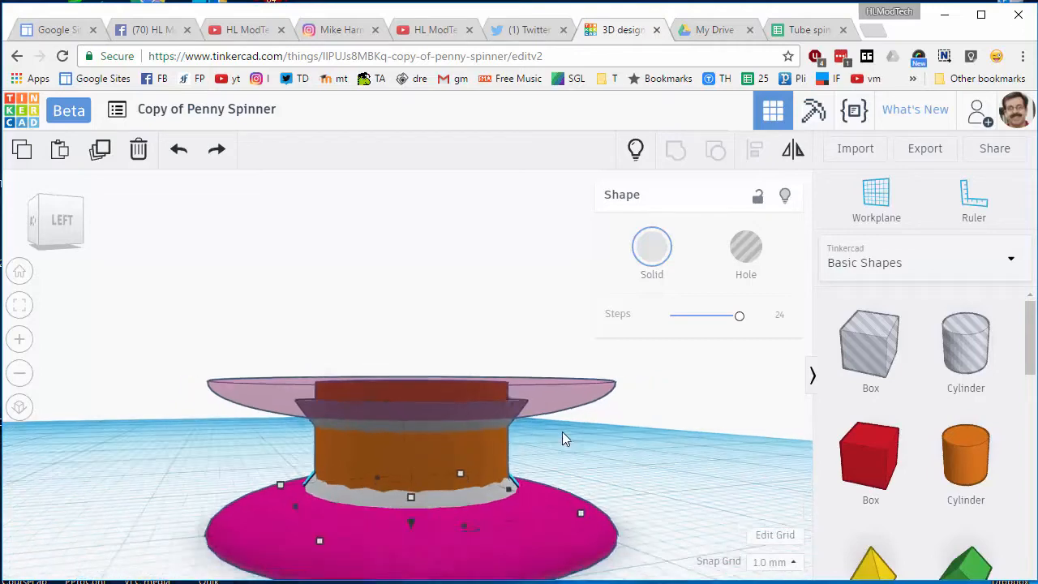
Step: Inspect the hub's parts one by one: the two end caps, the white cone and the central cylinder
{"action": "left_click_drag", "start_coordinate": [239, 346], "coordinate": [382, 486]}
{"action": "left_click", "coordinate": [312, 389]}
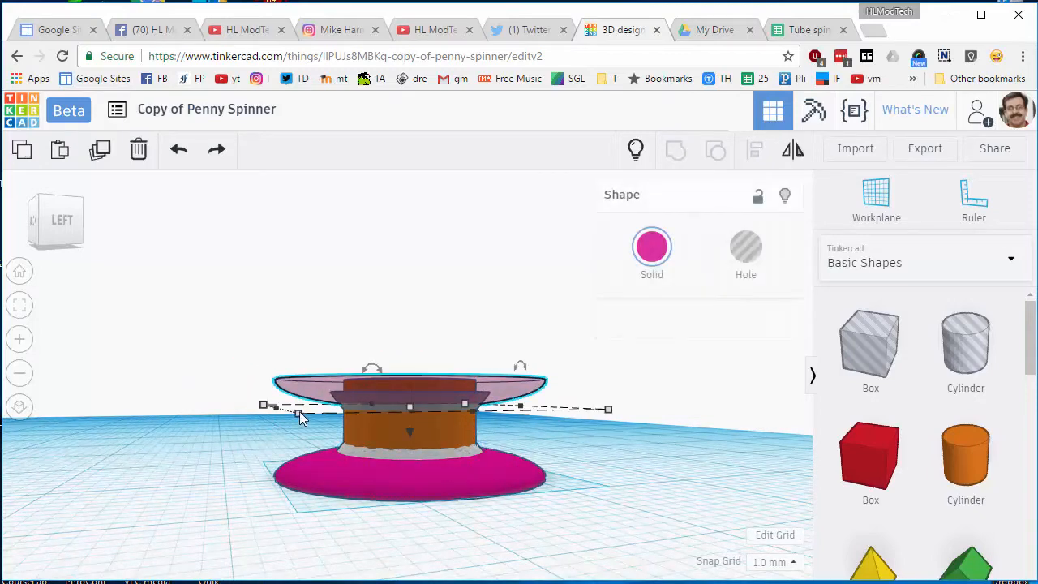
{"action": "left_click", "coordinate": [299, 413]}
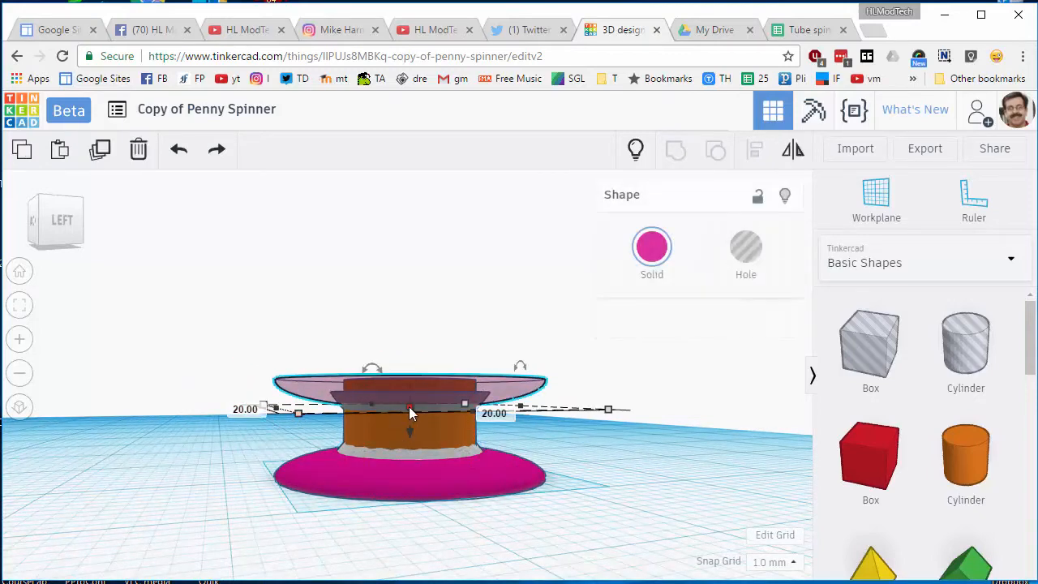
{"action": "left_click", "coordinate": [411, 478]}
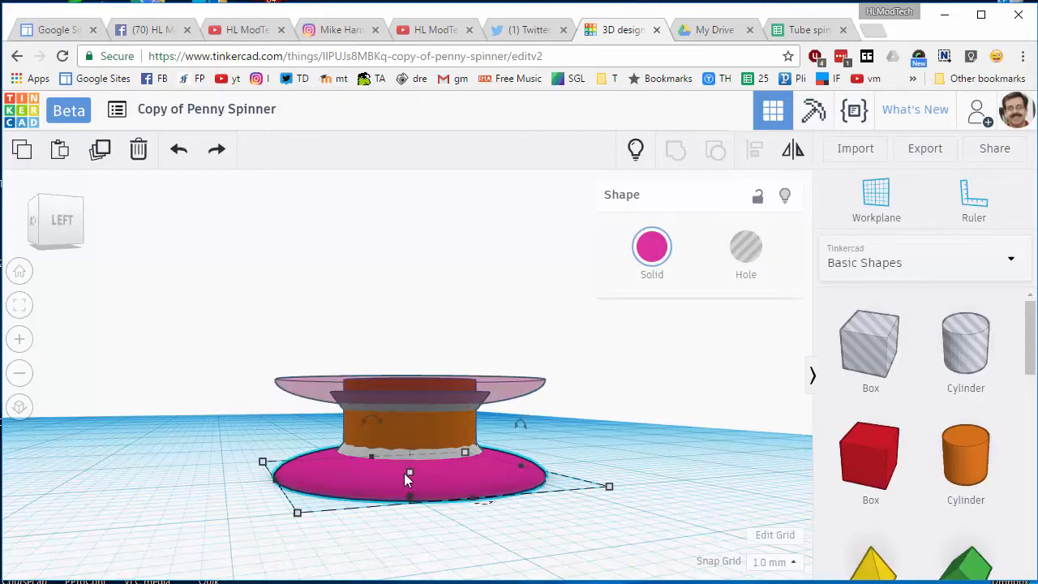
{"action": "left_click", "coordinate": [406, 405]}
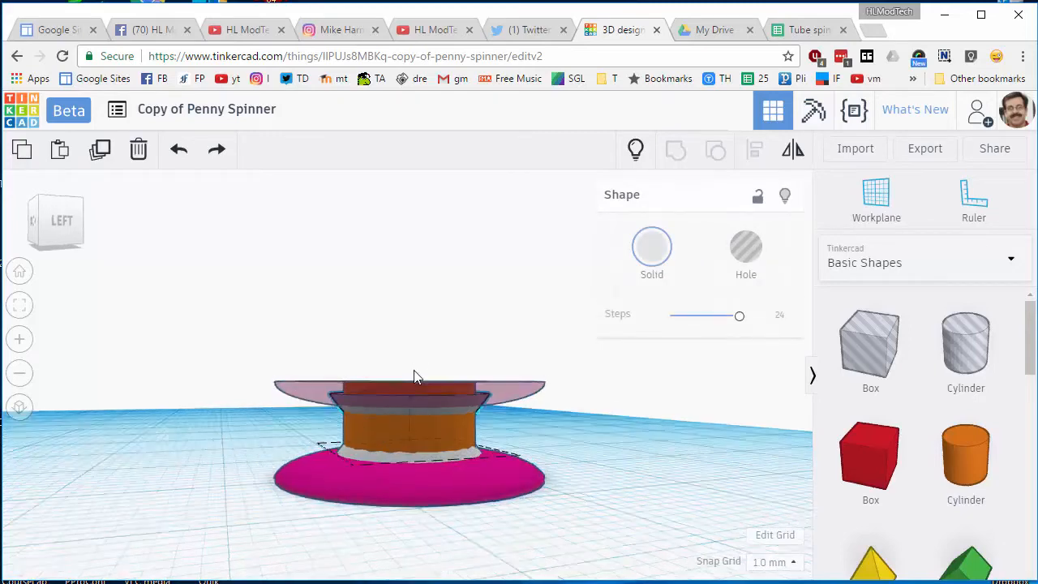
{"action": "right_click_drag", "start_coordinate": [413, 377], "coordinate": [403, 428]}
{"action": "left_click", "coordinate": [409, 409]}
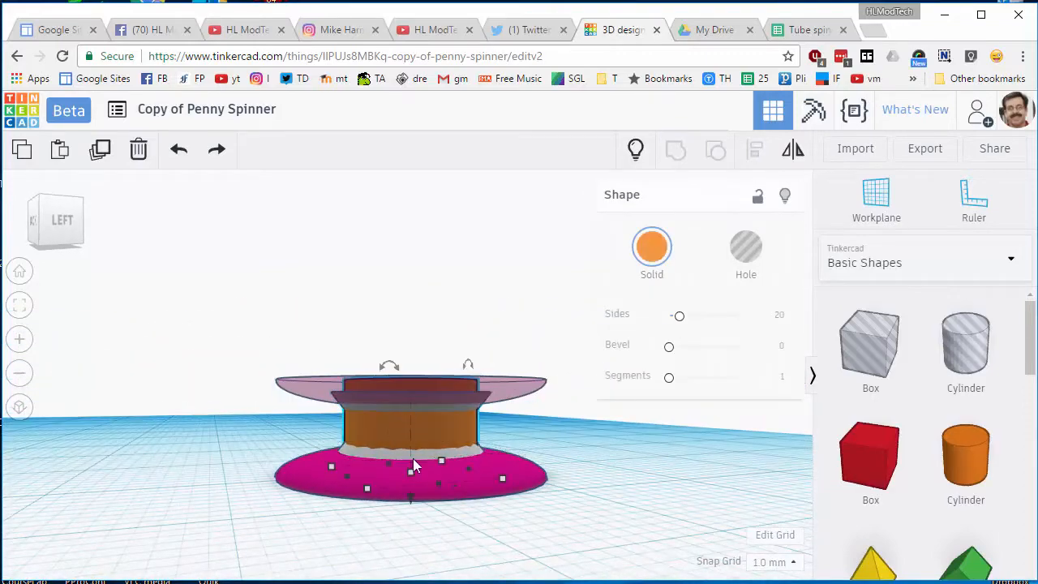
{"action": "left_click", "coordinate": [369, 407]}
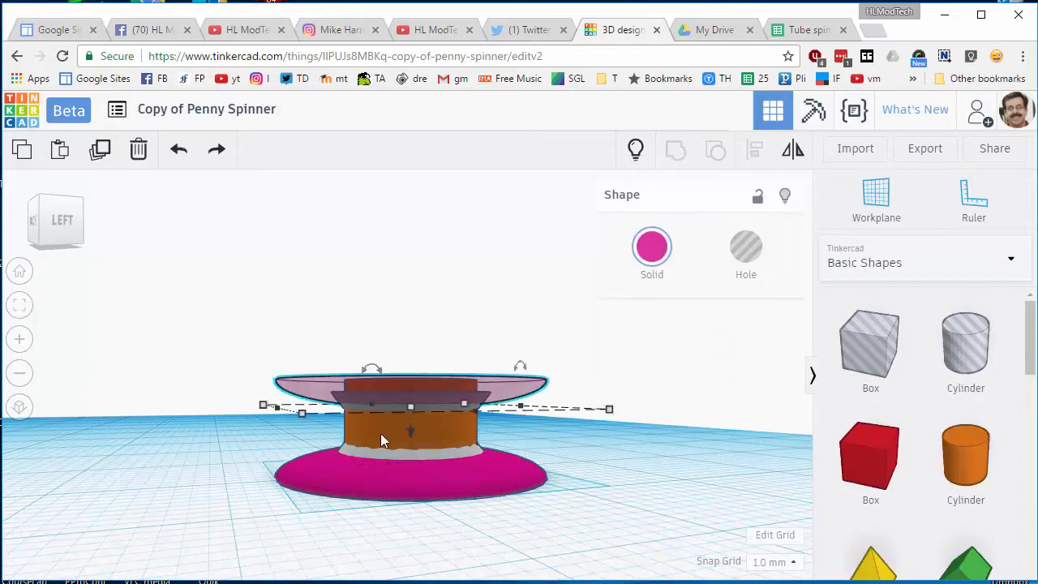
Step: Select all of the hub's parts and group them into one shape
{"action": "left_click", "coordinate": [222, 398]}
{"action": "right_click_drag", "start_coordinate": [222, 384], "coordinate": [253, 399]}
{"action": "left_click_drag", "start_coordinate": [243, 363], "coordinate": [584, 568]}
{"action": "left_click", "coordinate": [675, 148]}
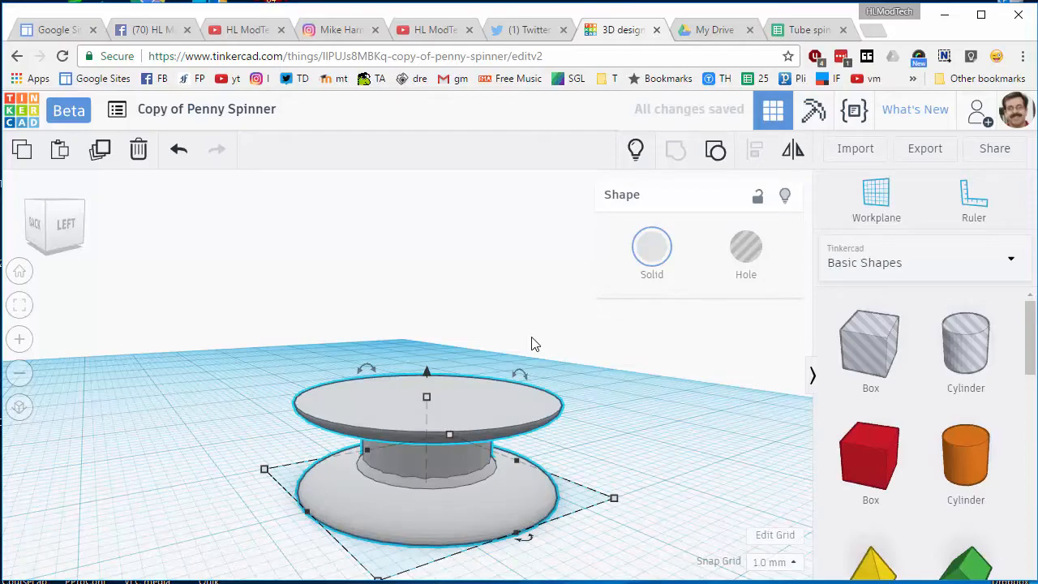
Step: Make the grouped gray hub inside the orange center ring transparent
{"action": "right_click_drag", "start_coordinate": [532, 344], "coordinate": [422, 404]}
{"action": "right_click_drag", "start_coordinate": [465, 360], "coordinate": [438, 393]}
{"action": "left_click", "coordinate": [437, 393]}
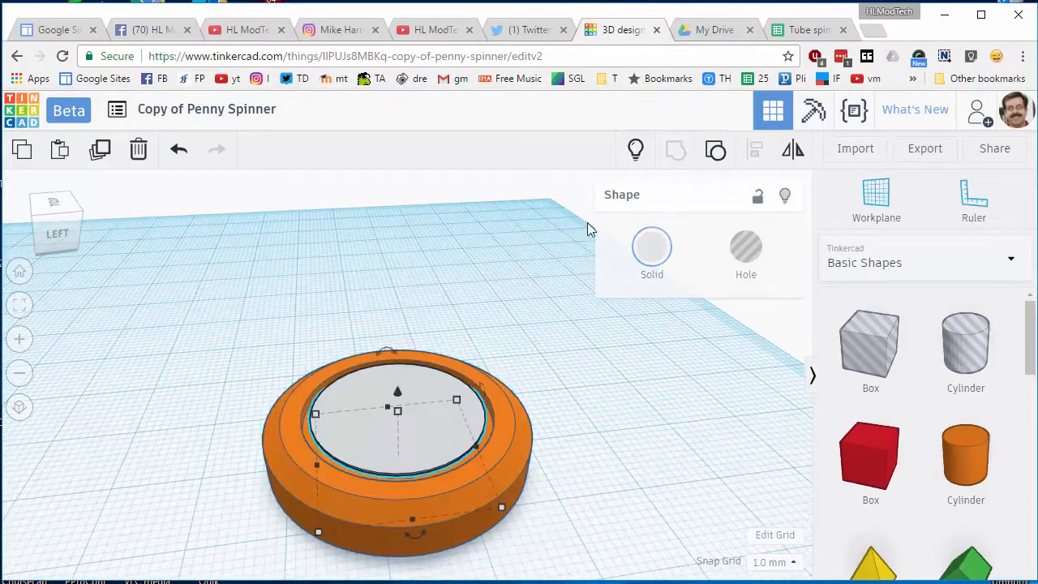
{"action": "left_click", "coordinate": [654, 265]}
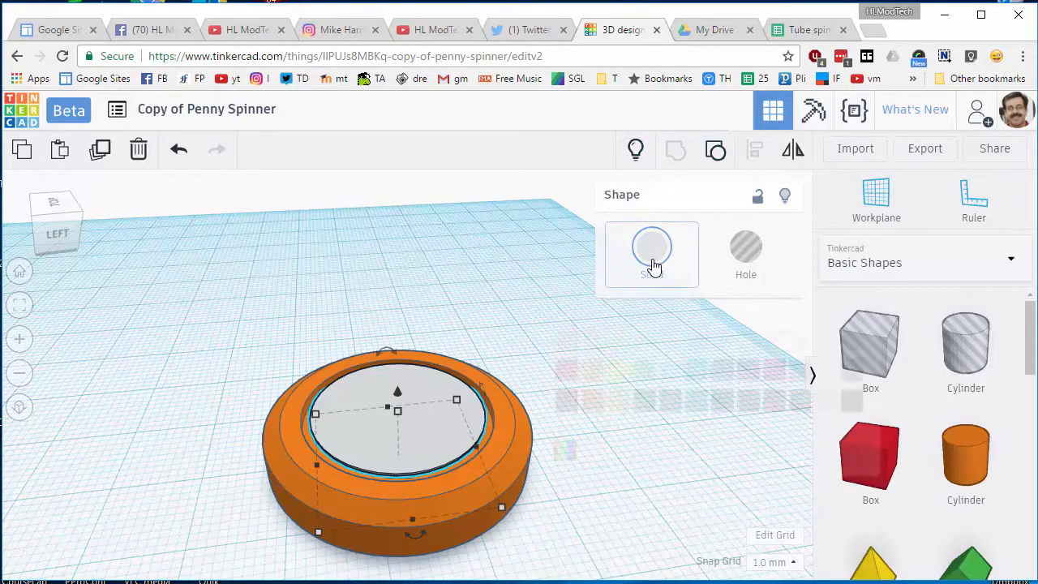
{"action": "left_click", "coordinate": [744, 450]}
{"action": "right_click_drag", "start_coordinate": [421, 443], "coordinate": [328, 421]}
{"action": "scroll", "coordinate": [391, 459], "scroll_direction": "up", "scroll_amount": 3}
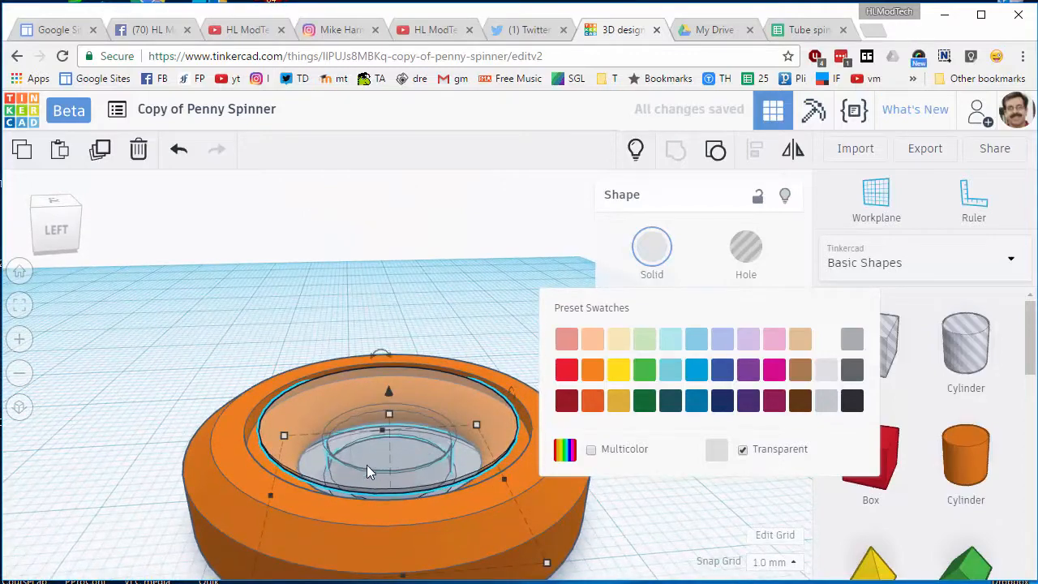
Step: Make the orange center ring around the hub transparent
{"action": "right_click_drag", "start_coordinate": [323, 400], "coordinate": [292, 479]}
{"action": "left_click", "coordinate": [292, 482]}
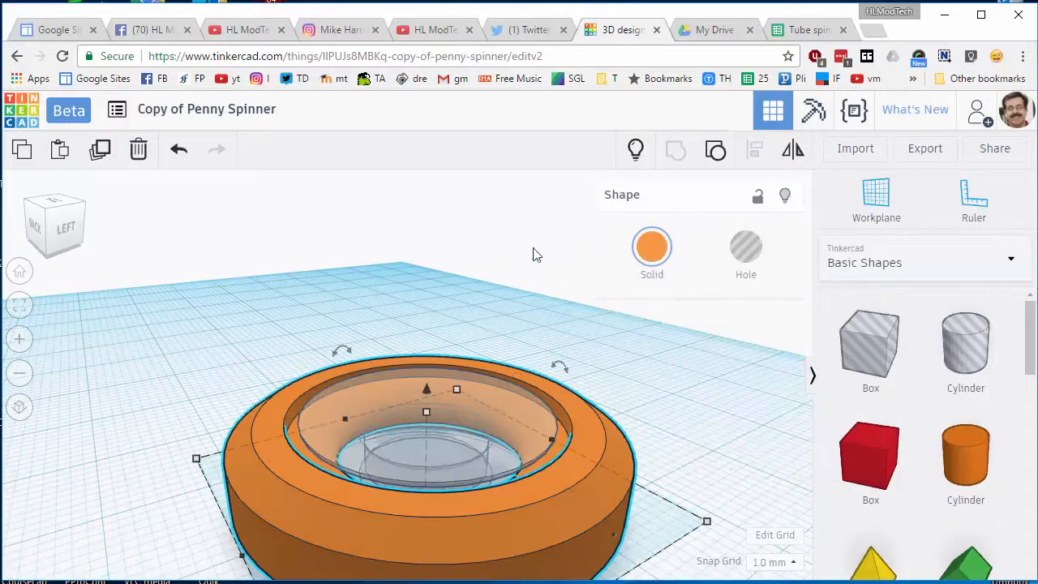
{"action": "left_click", "coordinate": [652, 258]}
{"action": "left_click", "coordinate": [744, 451]}
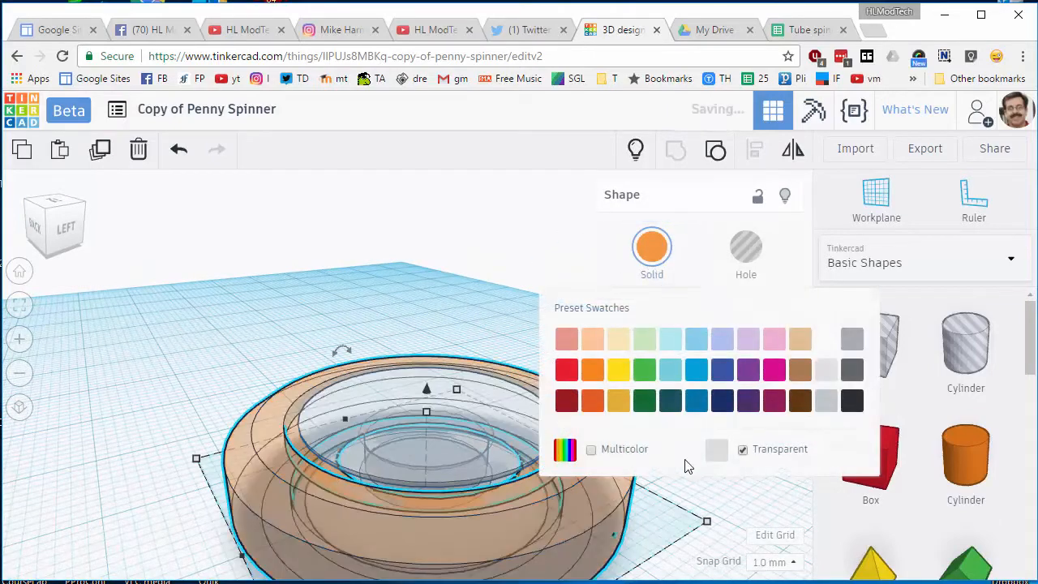
{"action": "right_click_drag", "start_coordinate": [414, 466], "coordinate": [545, 257]}
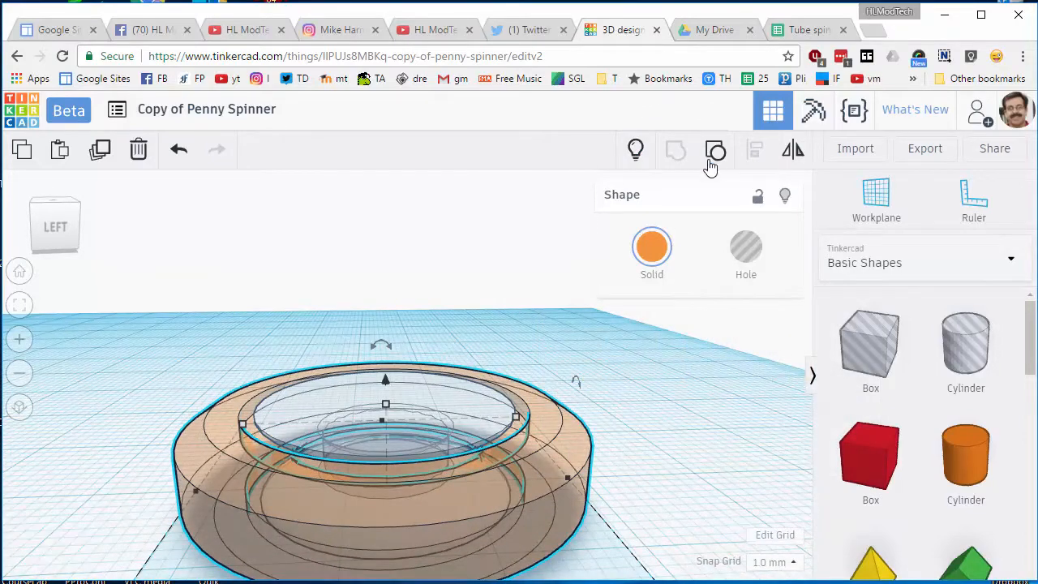
Step: Ungroup the transparent orange center ring and hide the hub inside it
{"action": "left_click", "coordinate": [710, 157]}
{"action": "left_click", "coordinate": [349, 261]}
{"action": "right_click_drag", "start_coordinate": [348, 261], "coordinate": [378, 409]}
{"action": "left_click", "coordinate": [378, 409]}
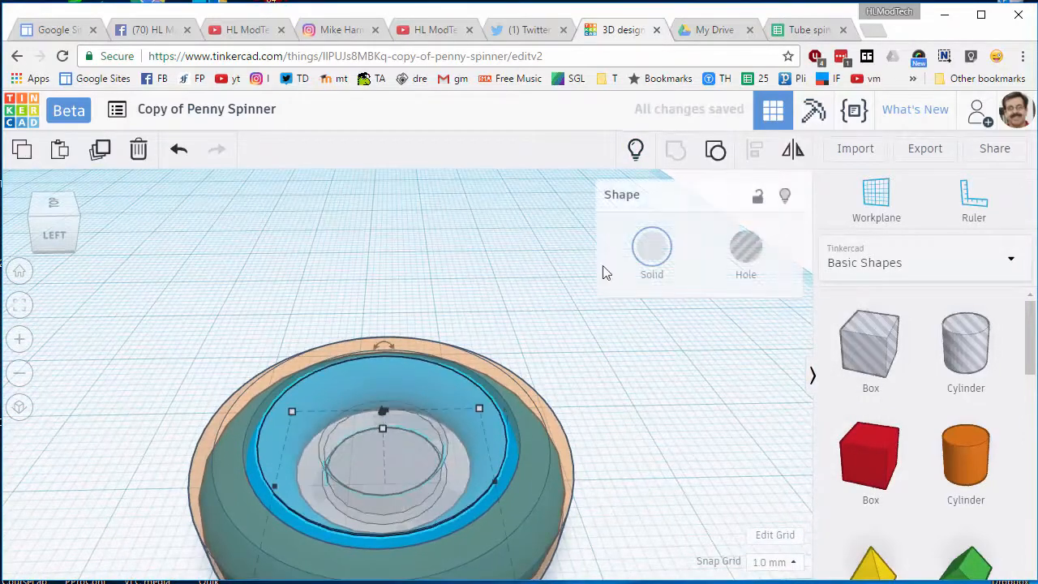
{"action": "left_click", "coordinate": [783, 195]}
Step: Examine the shape settings of the outer orange tube and the blue torus that form the center ring
{"action": "right_click_drag", "start_coordinate": [371, 324], "coordinate": [231, 424]}
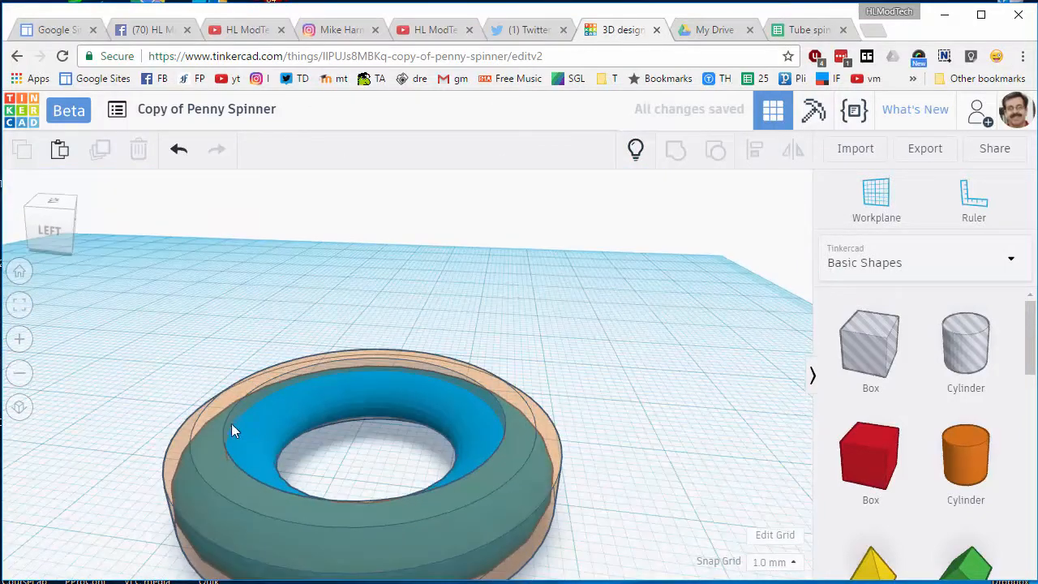
{"action": "left_click", "coordinate": [519, 400]}
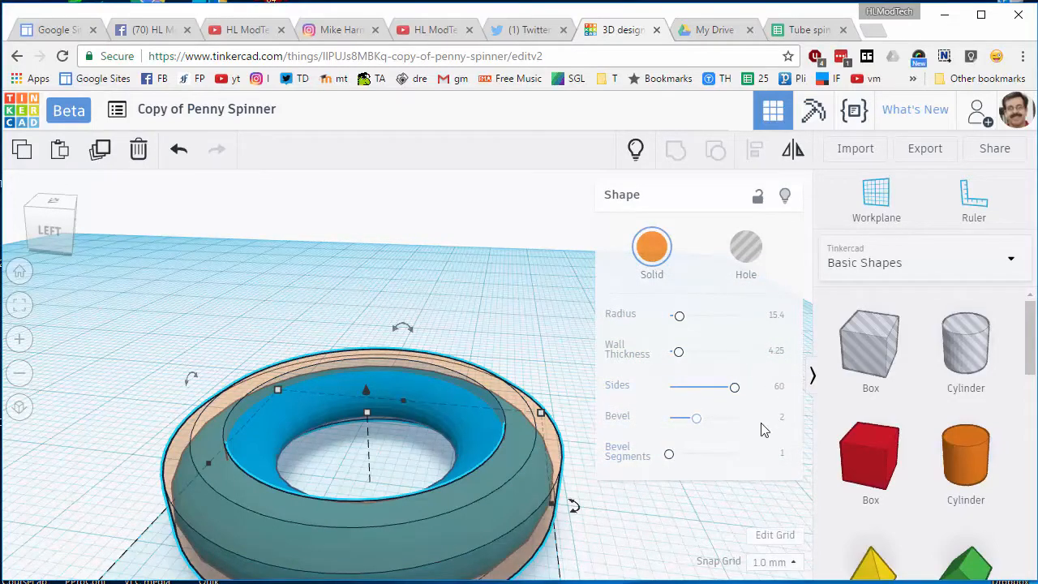
{"action": "right_click_drag", "start_coordinate": [462, 437], "coordinate": [368, 385]}
{"action": "left_click", "coordinate": [368, 385]}
{"action": "right_click_drag", "start_coordinate": [370, 440], "coordinate": [294, 424]}
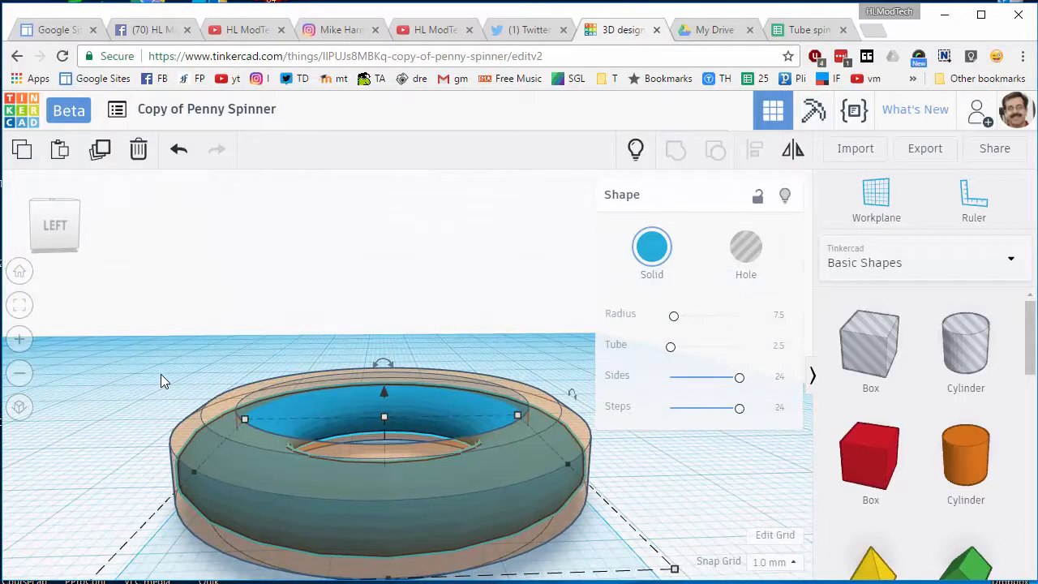
Step: Group the orange tube with the torus again and show all hidden shapes
{"action": "left_click_drag", "start_coordinate": [253, 470], "coordinate": [264, 477]}
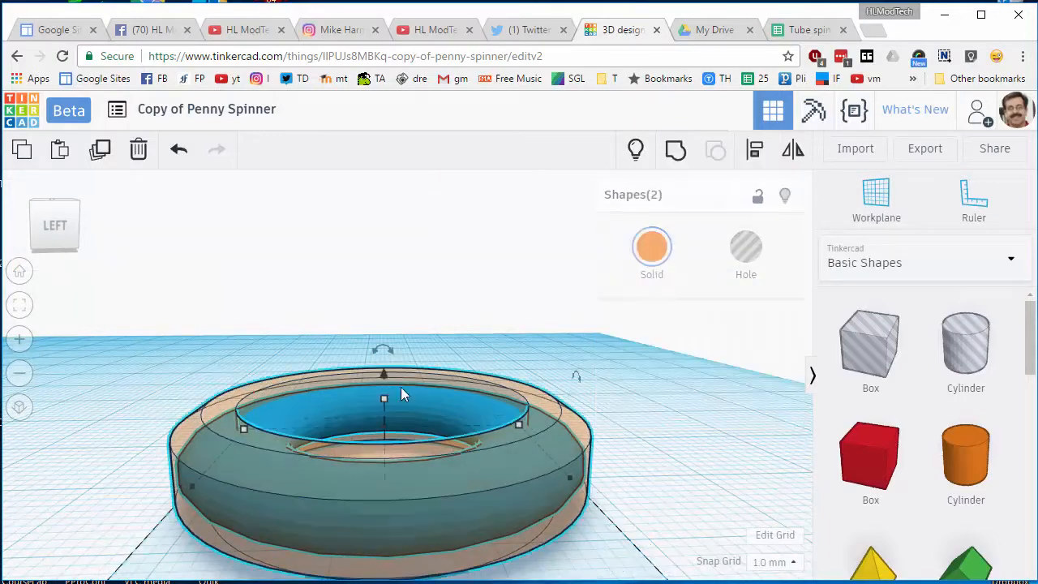
{"action": "left_click", "coordinate": [676, 158]}
{"action": "right_click_drag", "start_coordinate": [396, 273], "coordinate": [358, 315]}
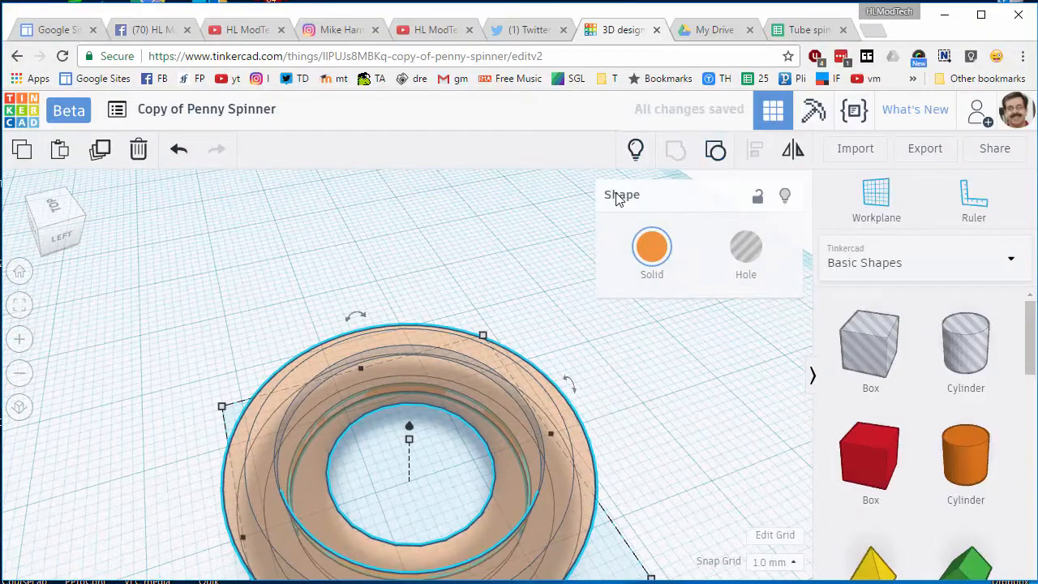
{"action": "left_click", "coordinate": [634, 149]}
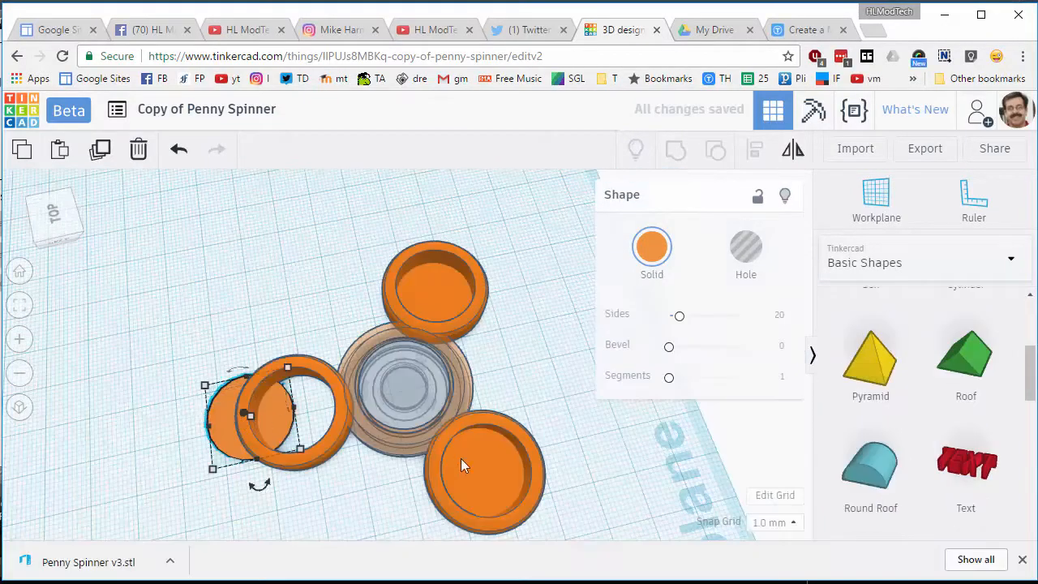
Step: Check the height and shape settings of the outer ring beside the loose orange disc
{"action": "mouse_move", "coordinate": [460, 458]}
{"action": "right_mouse_down"}
{"action": "mouse_move", "coordinate": [386, 492]}
{"action": "mouse_move", "coordinate": [432, 426]}
{"action": "mouse_move", "coordinate": [474, 432]}
{"action": "mouse_move", "coordinate": [446, 445]}
{"action": "mouse_move", "coordinate": [454, 450]}
{"action": "right_mouse_up"}
{"action": "left_click", "coordinate": [346, 429]}
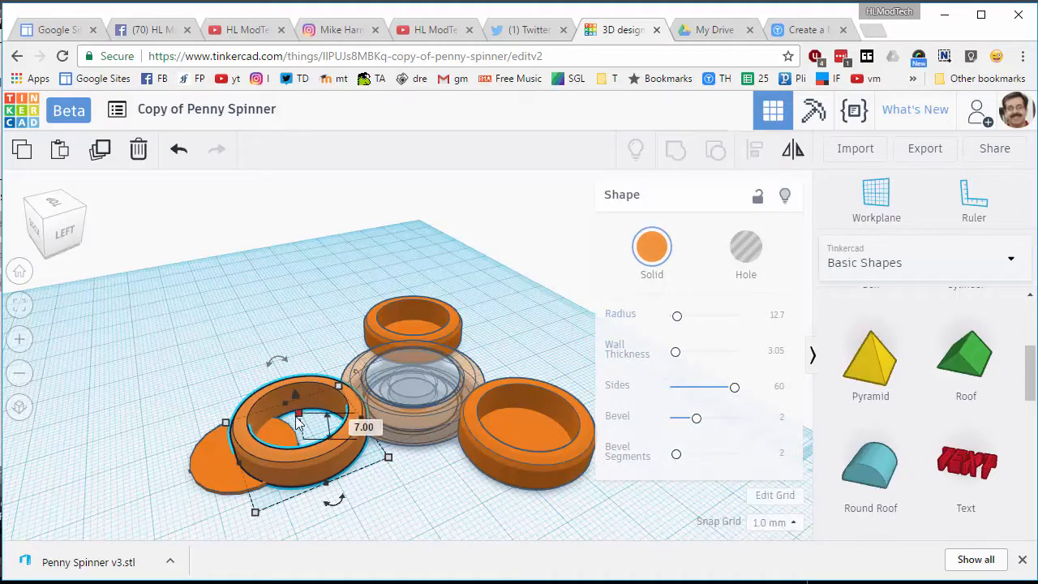
{"action": "scroll", "coordinate": [349, 444], "scroll_direction": "down", "scroll_amount": 2}
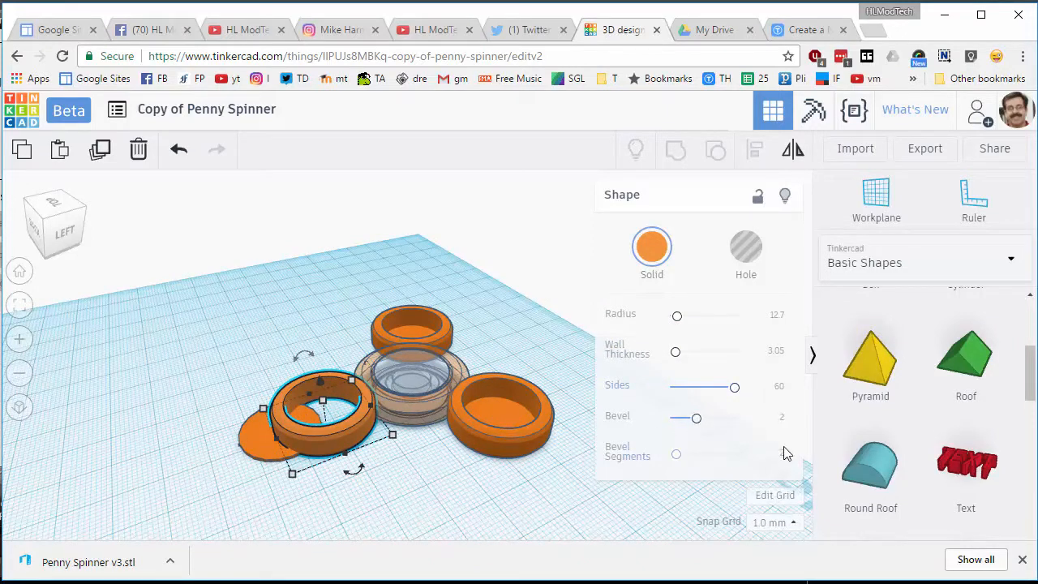
{"action": "right_click_drag", "start_coordinate": [402, 485], "coordinate": [356, 481]}
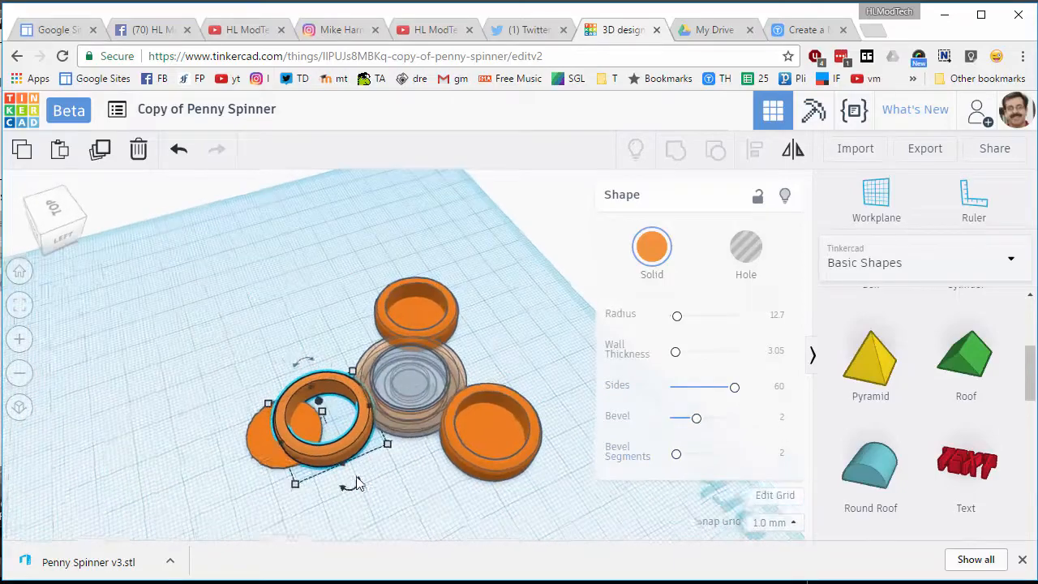
{"action": "scroll", "coordinate": [348, 447], "scroll_direction": "up", "scroll_amount": 2}
{"action": "right_click_drag", "start_coordinate": [348, 446], "coordinate": [170, 414]}
{"action": "left_click", "coordinate": [262, 466], "text": "shift"}
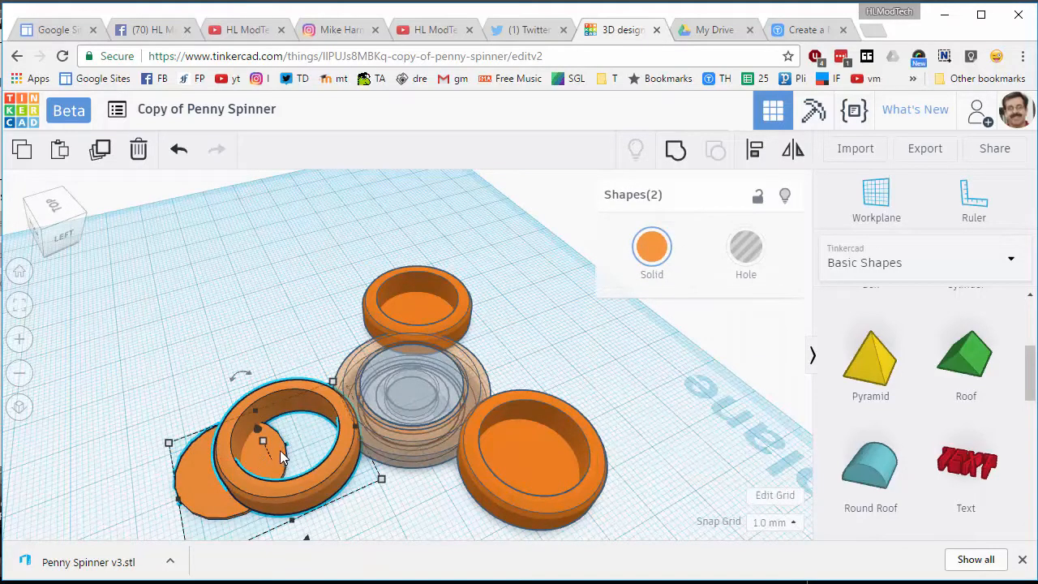
{"action": "left_click_drag", "start_coordinate": [258, 463], "coordinate": [300, 447]}
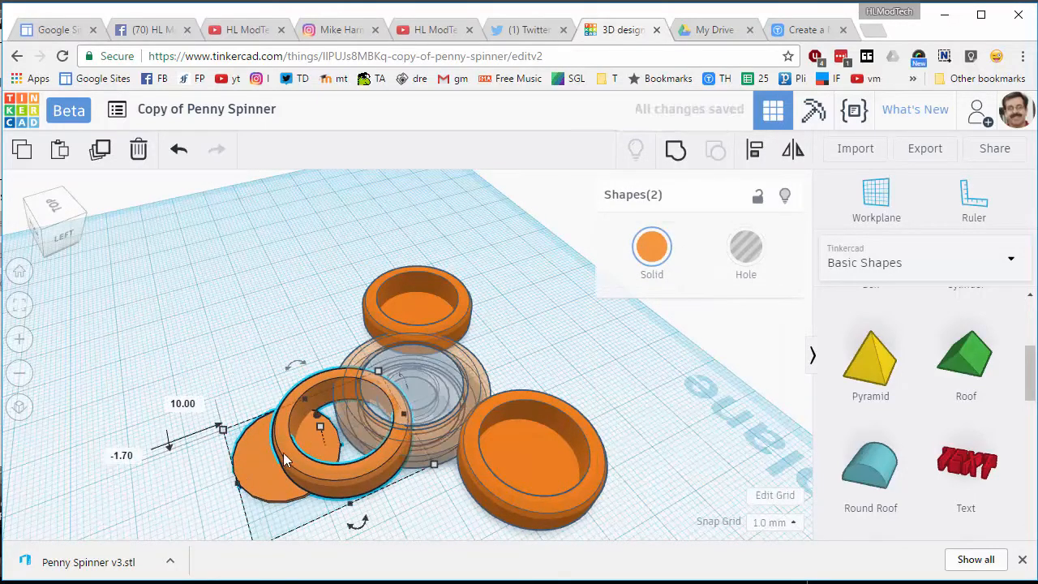
{"action": "key", "text": "ctrl+z"}
{"action": "left_click", "coordinate": [167, 467]}
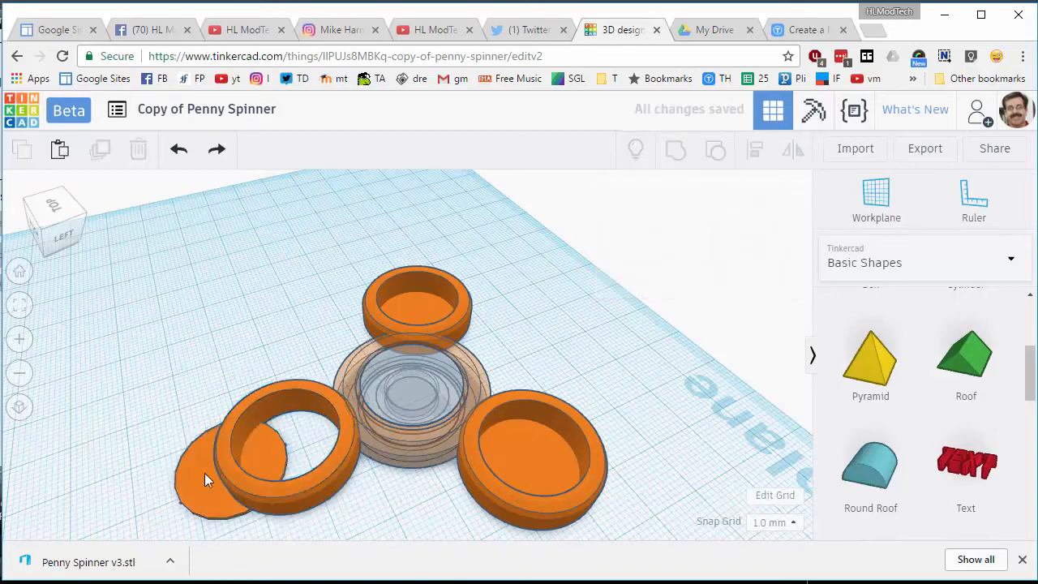
Step: Move the loose orange disc under the neighbouring outer ring and align the two on their centers in both horizontal directions
{"action": "left_click", "coordinate": [202, 477]}
{"action": "left_click_drag", "start_coordinate": [202, 477], "coordinate": [264, 461]}
{"action": "left_click_drag", "start_coordinate": [204, 424], "coordinate": [278, 482]}
{"action": "left_click", "coordinate": [754, 149]}
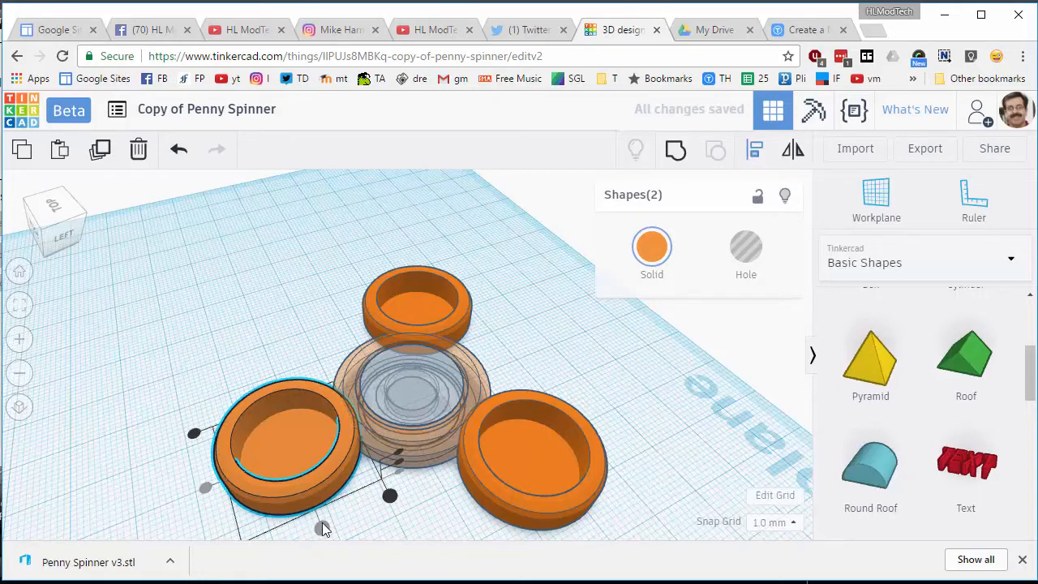
{"action": "left_click", "coordinate": [294, 317]}
Step: Group all the rings, the disc and the transparent center parts into one solid spinner and inspect it from several angles
{"action": "left_click_drag", "start_coordinate": [229, 283], "coordinate": [579, 497]}
{"action": "left_click", "coordinate": [674, 153]}
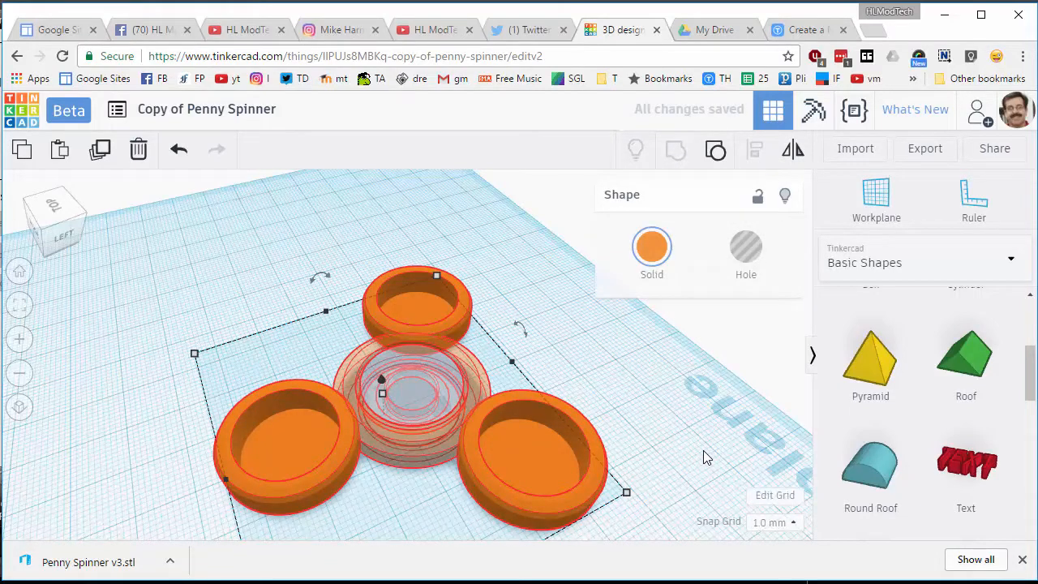
{"action": "right_click_drag", "start_coordinate": [690, 440], "coordinate": [484, 438]}
{"action": "scroll", "coordinate": [429, 430], "scroll_direction": "up", "scroll_amount": 5}
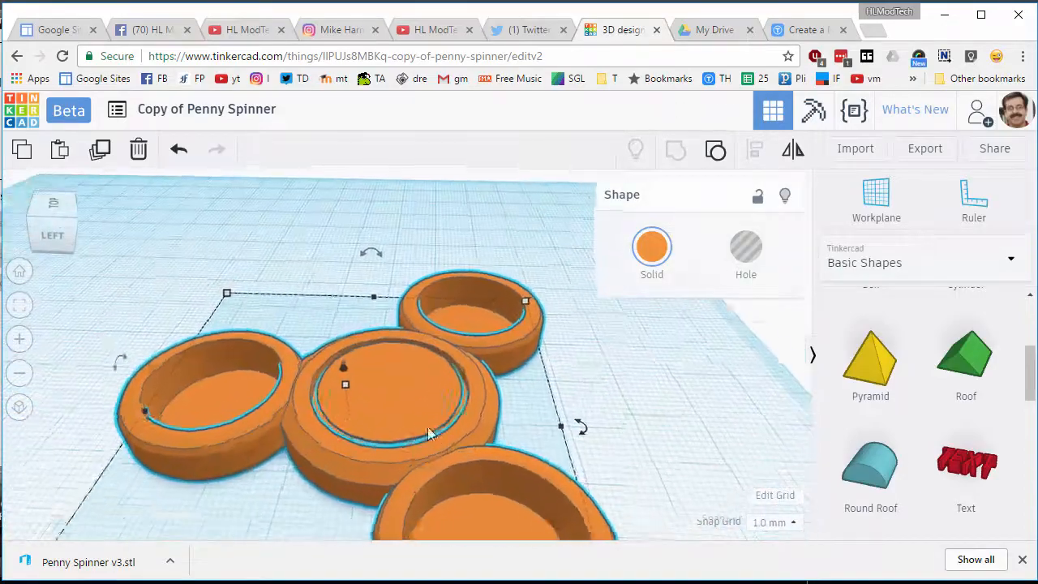
{"action": "right_click_drag", "start_coordinate": [339, 428], "coordinate": [406, 429]}
{"action": "scroll", "coordinate": [405, 428], "scroll_direction": "up", "scroll_amount": 2}
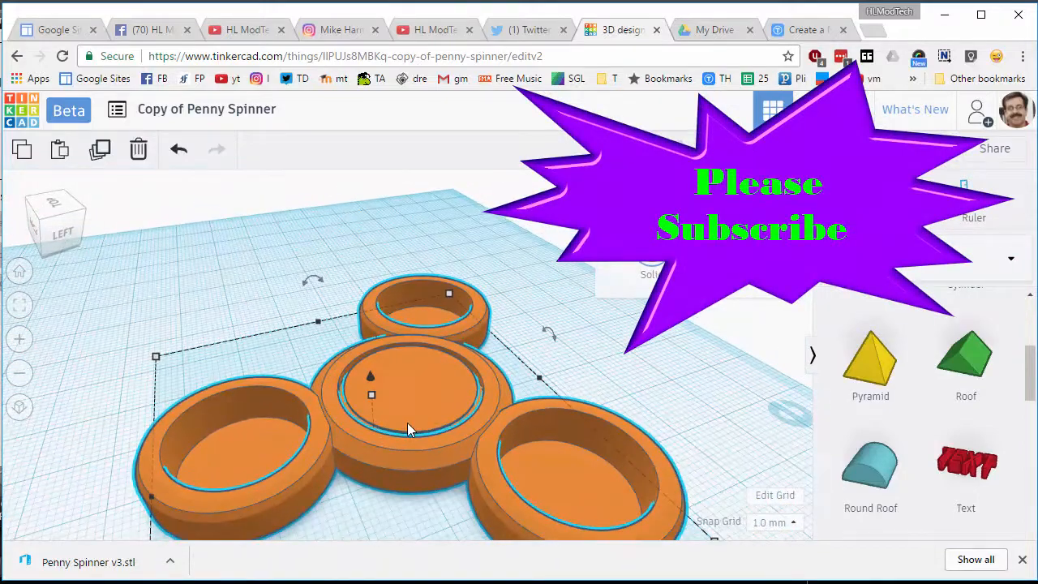